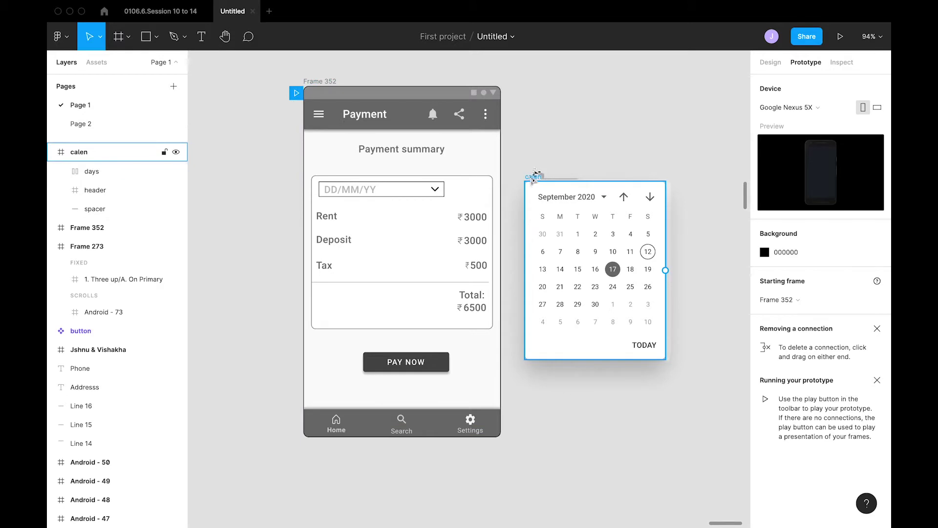
# Drag the calen calendar frame into Frame 352, the Payment screen, under the date field
pyautogui.moveTo(535, 173); pyautogui.dragTo(321, 198)
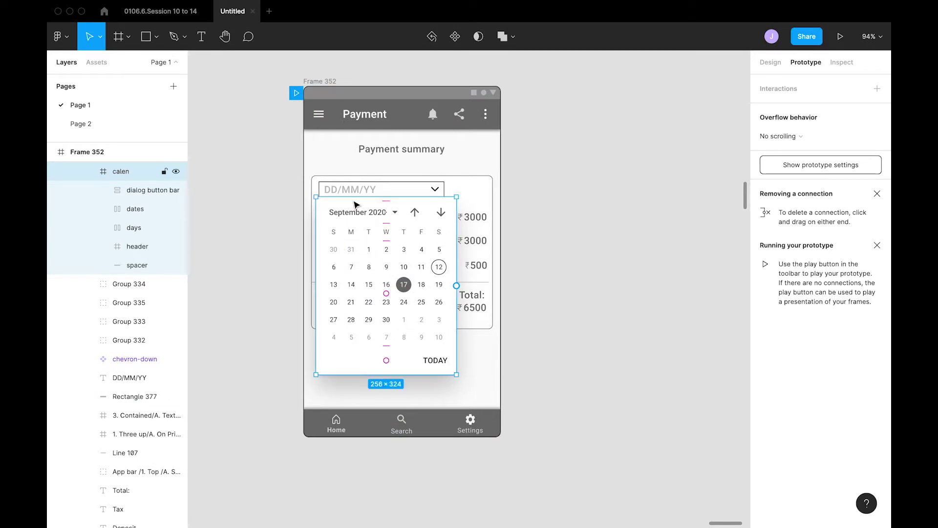
# Try calen under the date field in Frame 352, then leave it as a separate frame to the right
pyautogui.moveTo(327, 203); pyautogui.dragTo(531, 196)
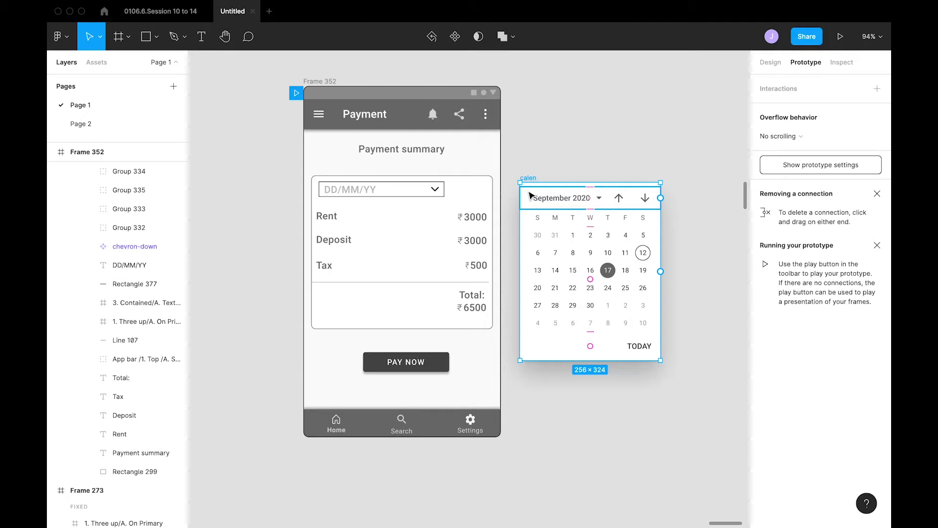
pyautogui.click(482, 197)
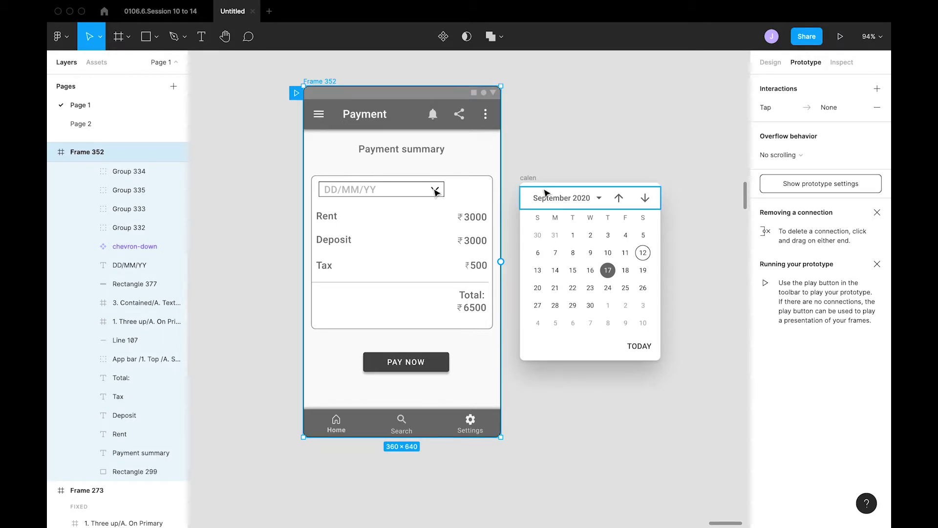
pyautogui.moveTo(533, 183); pyautogui.dragTo(326, 200)
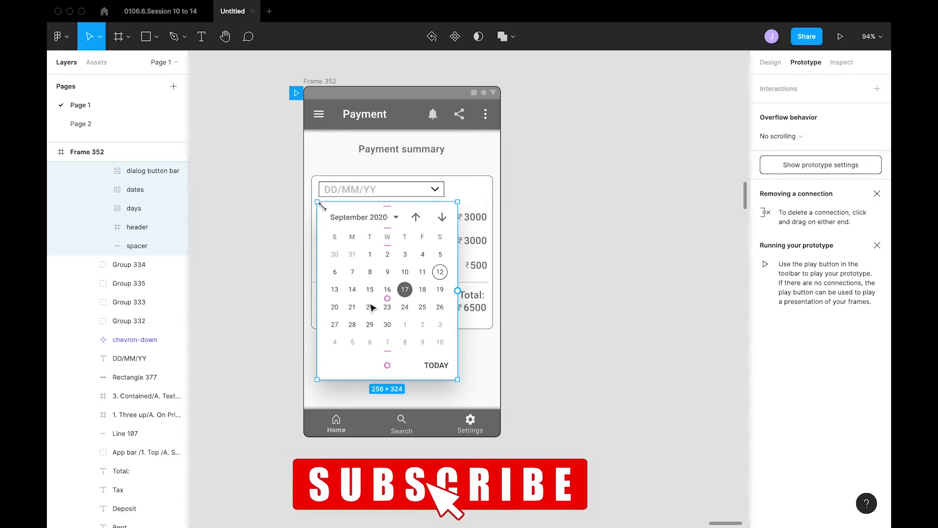
pyautogui.moveTo(327, 217)
pyautogui.mouseDown()
pyautogui.moveTo(393, 223)
pyautogui.moveTo(373, 260)
pyautogui.moveTo(323, 241)
pyautogui.moveTo(328, 217)
pyautogui.mouseUp()
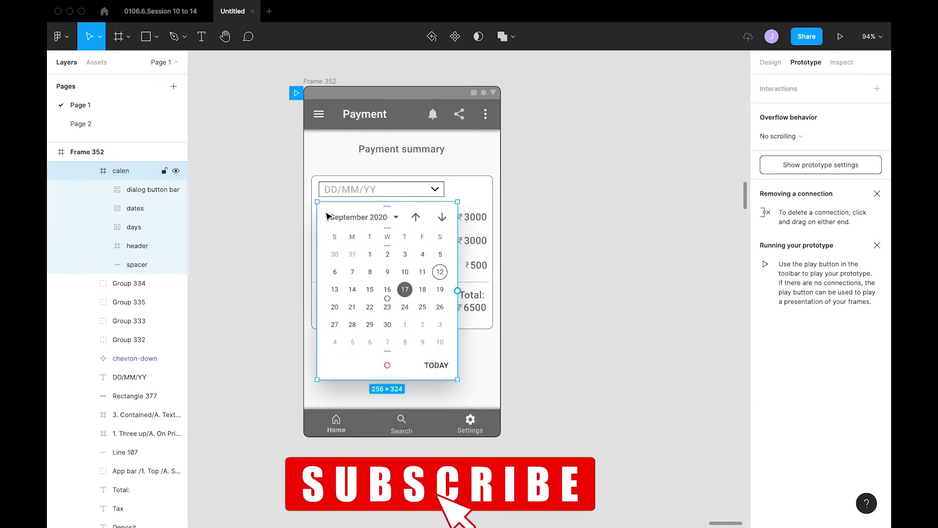
pyautogui.moveTo(348, 218); pyautogui.dragTo(535, 191)
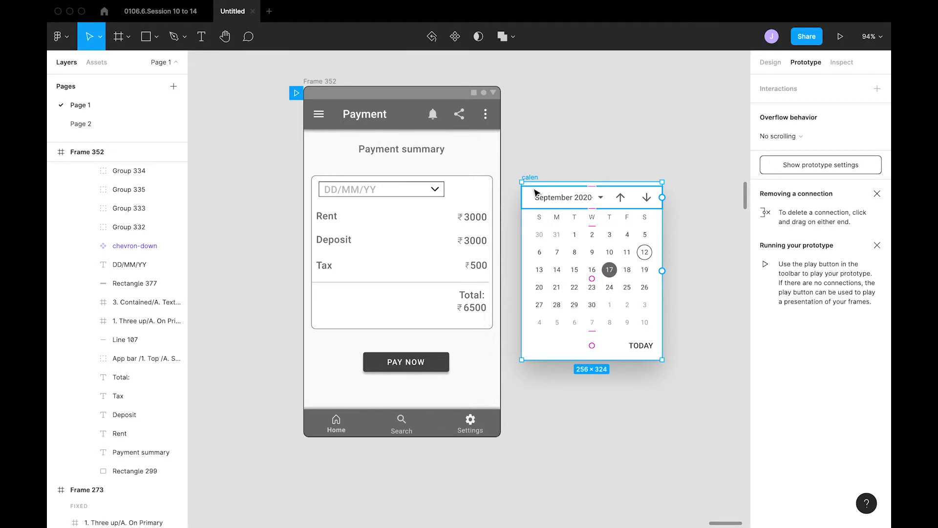
pyautogui.moveTo(535, 192); pyautogui.dragTo(555, 189)
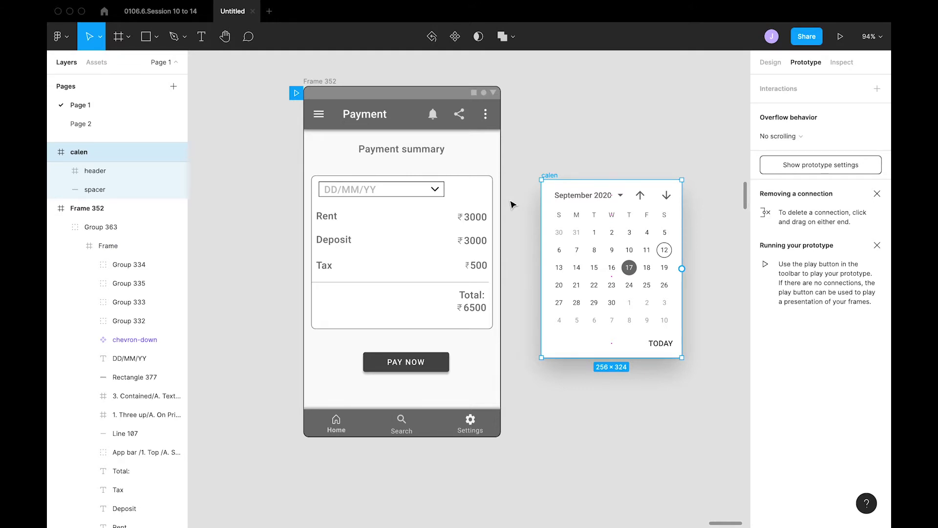
# Drill through Group 363 to select the 24×24 chevron-down icon at X 228, Y 176
pyautogui.click(511, 204)
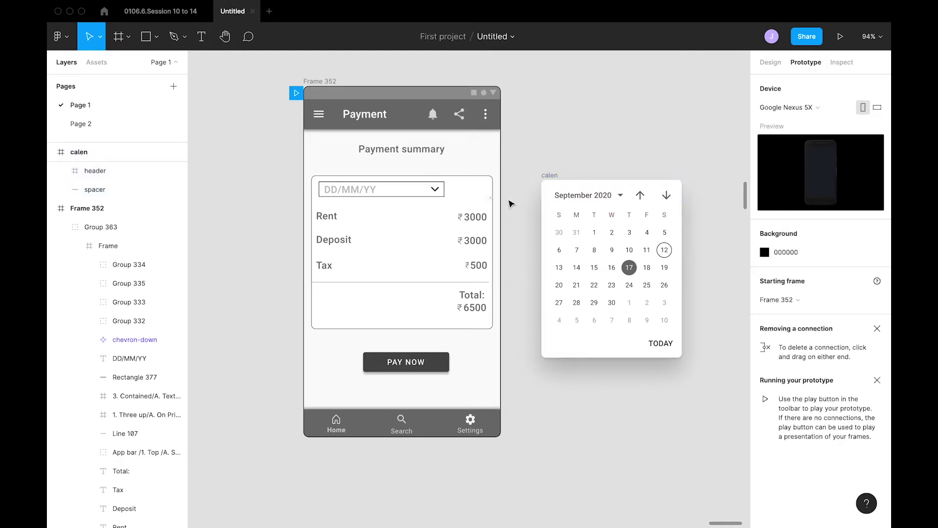
pyautogui.click(437, 192)
pyautogui.doubleClick(437, 192)
pyautogui.doubleClick(436, 192)
pyautogui.click(501, 197)
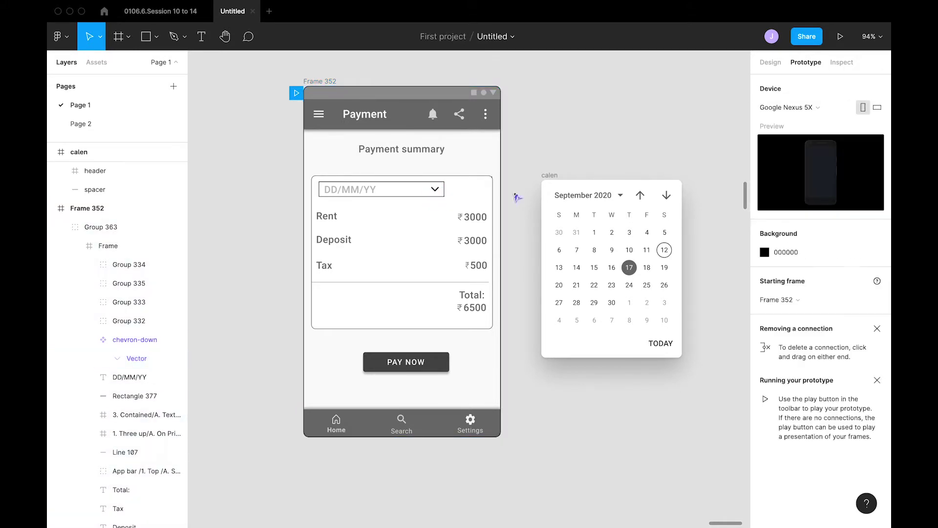
pyautogui.click(434, 189)
pyautogui.doubleClick(435, 190)
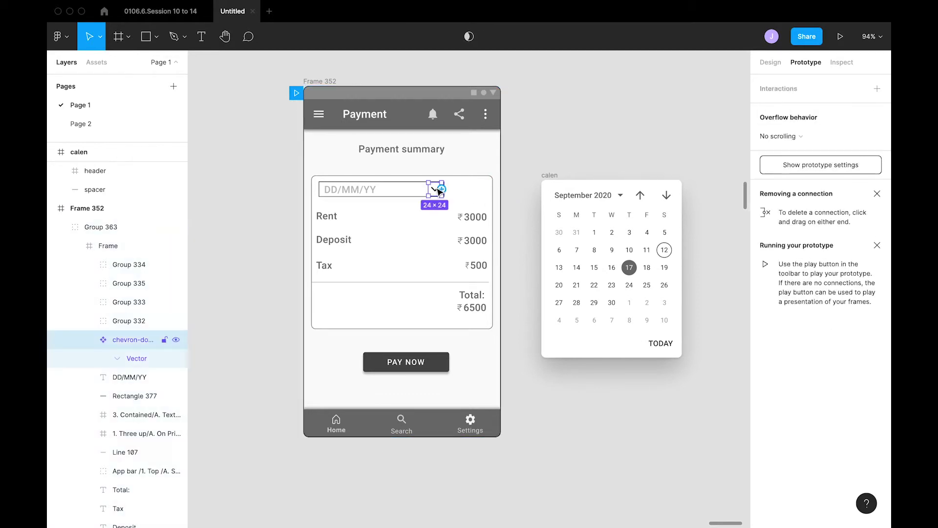
pyautogui.keyDown('ctrl'); pyautogui.scroll(5, 446, 208); pyautogui.keyUp('ctrl')
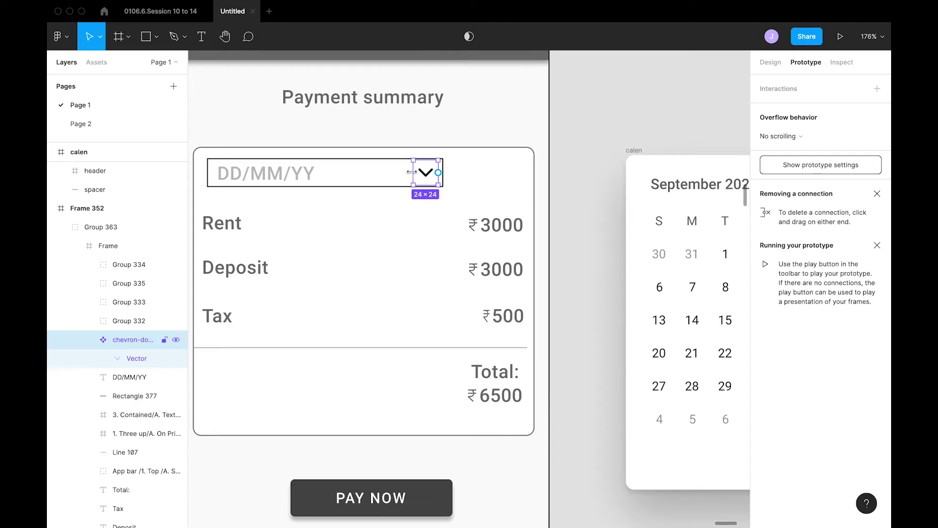
pyautogui.keyDown('ctrl'); pyautogui.scroll(-3, 427, 181); pyautogui.keyUp('ctrl')
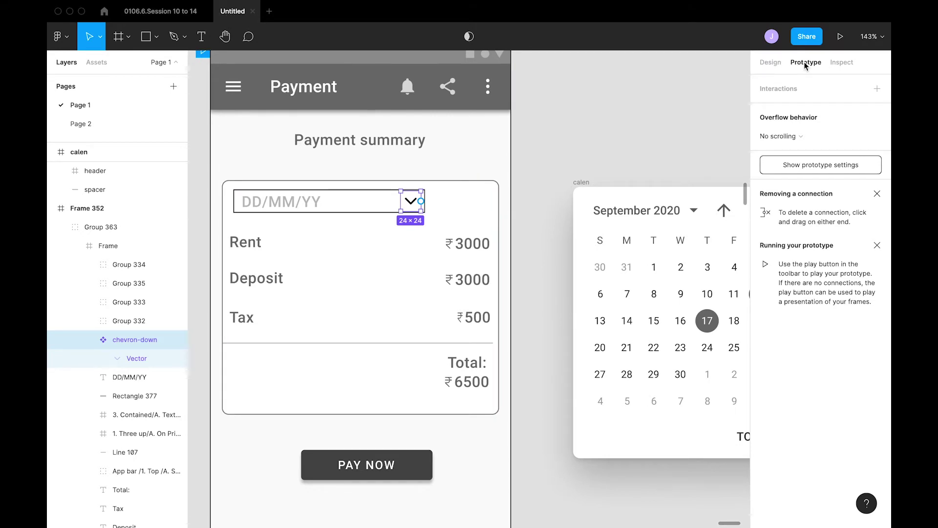
pyautogui.click(771, 67)
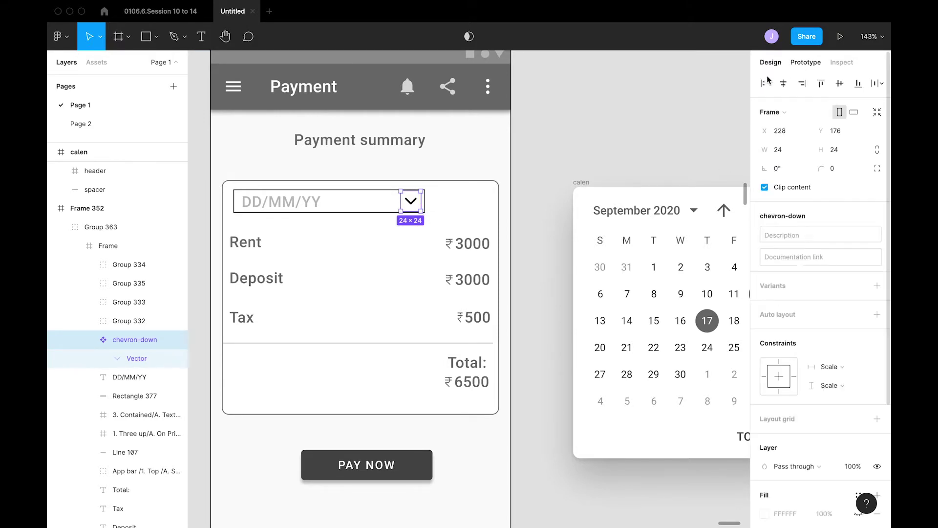
pyautogui.click(805, 63)
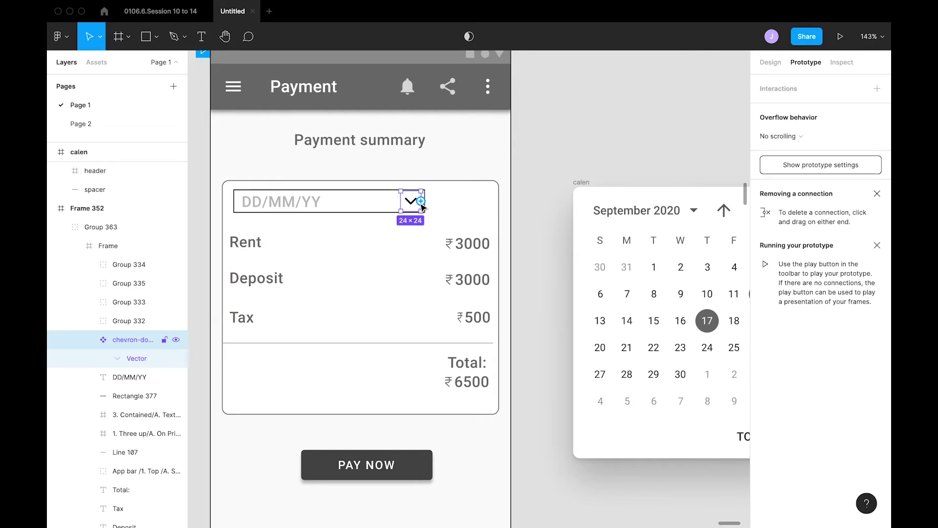
# Link the chevron-down icon to the calen frame: On tap, Navigate to calen
pyautogui.moveTo(421, 201); pyautogui.dragTo(546, 248)
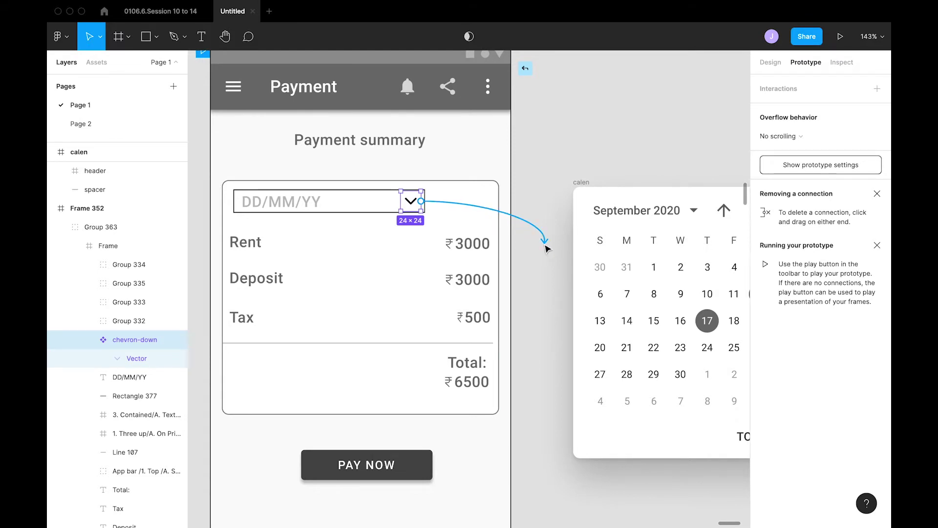
pyautogui.moveTo(548, 249); pyautogui.dragTo(583, 257)
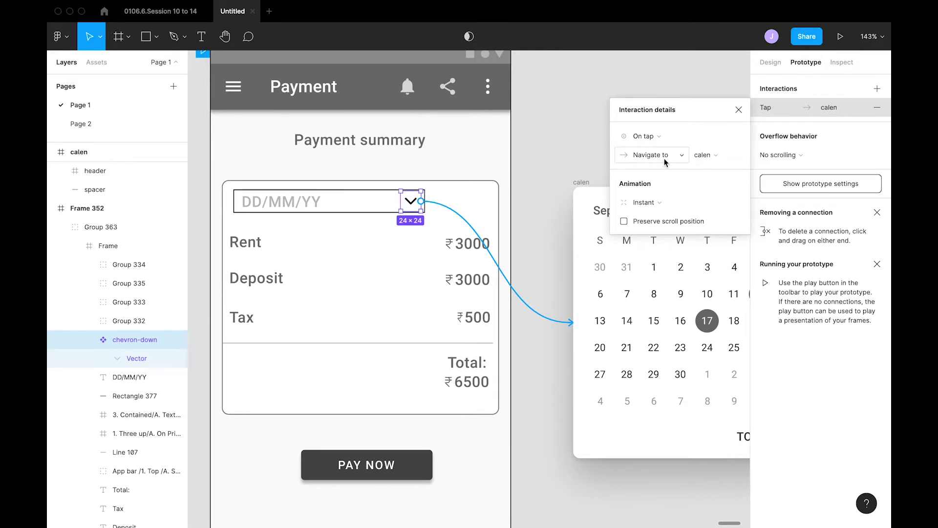
pyautogui.click(701, 157)
pyautogui.click(701, 158)
pyautogui.click(700, 157)
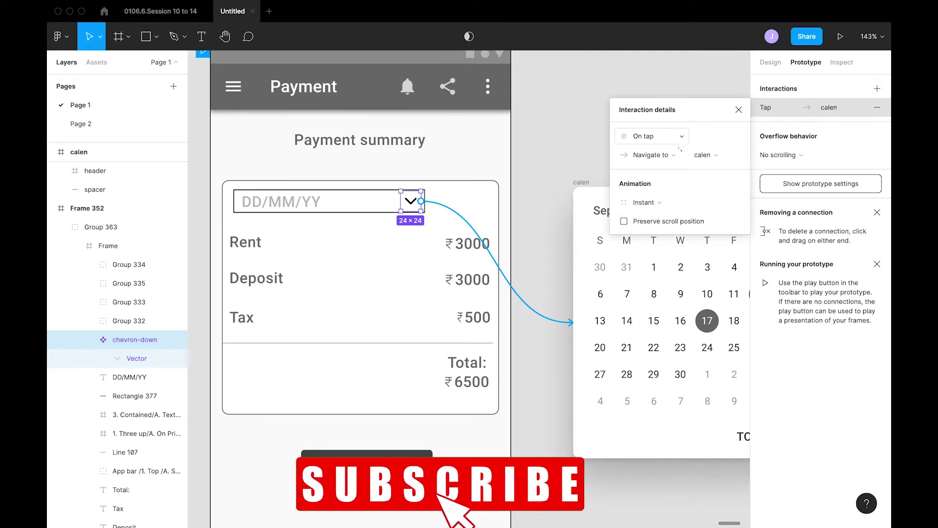
# Change the chevron interaction's trigger from On tap to Touch up
pyautogui.click(682, 138)
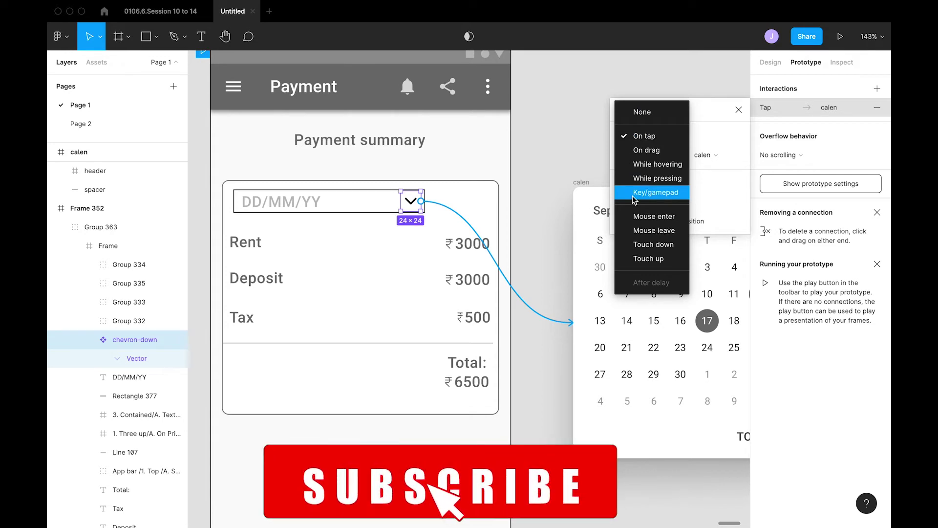
pyautogui.click(679, 136)
pyautogui.click(678, 137)
pyautogui.click(678, 136)
pyautogui.click(679, 136)
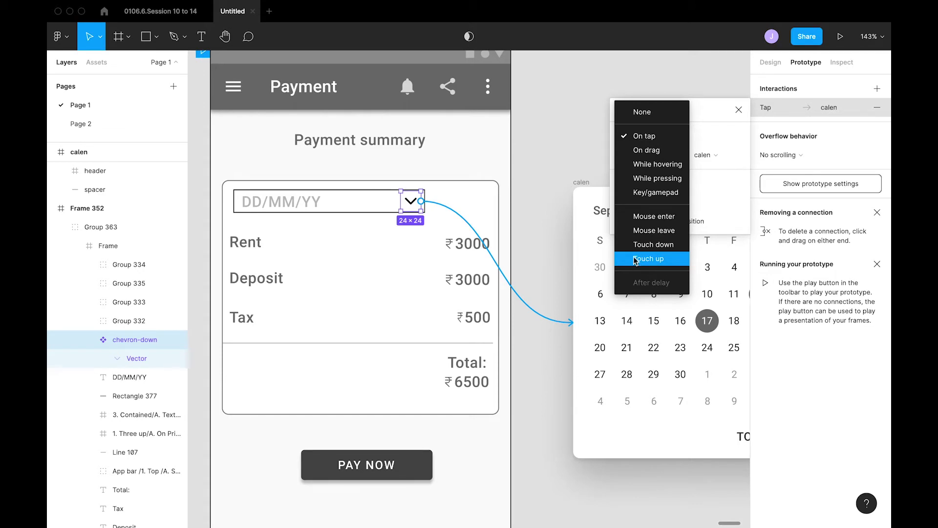
pyautogui.click(652, 260)
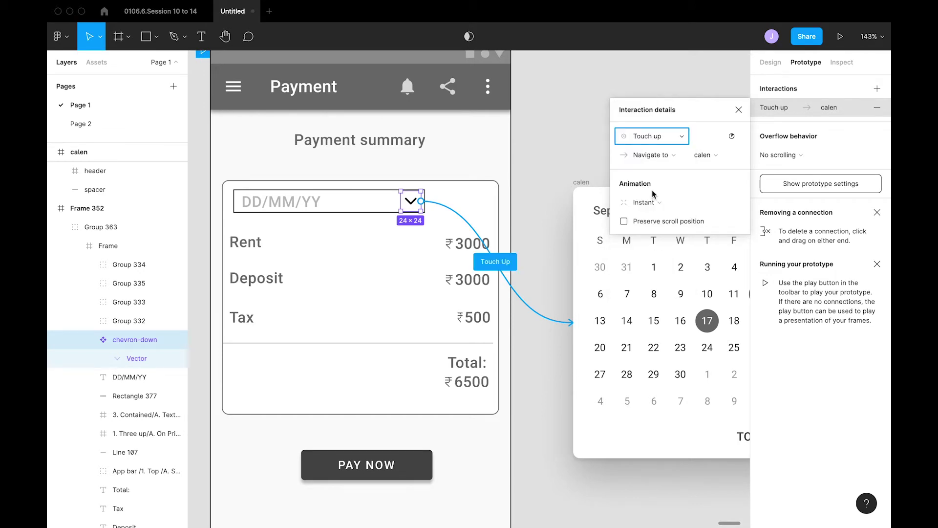
pyautogui.click(657, 154)
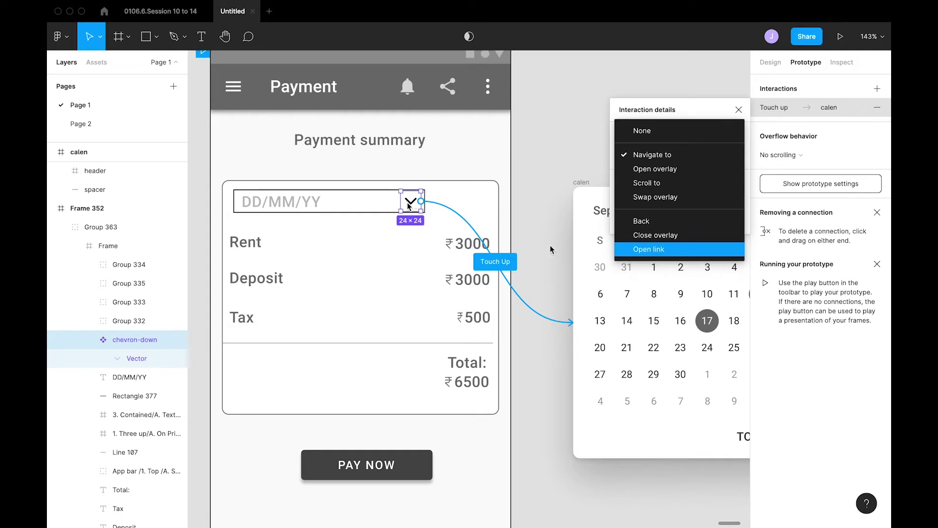
# Make the chevron open calen as an overlay instead of navigating to it
pyautogui.click(649, 168)
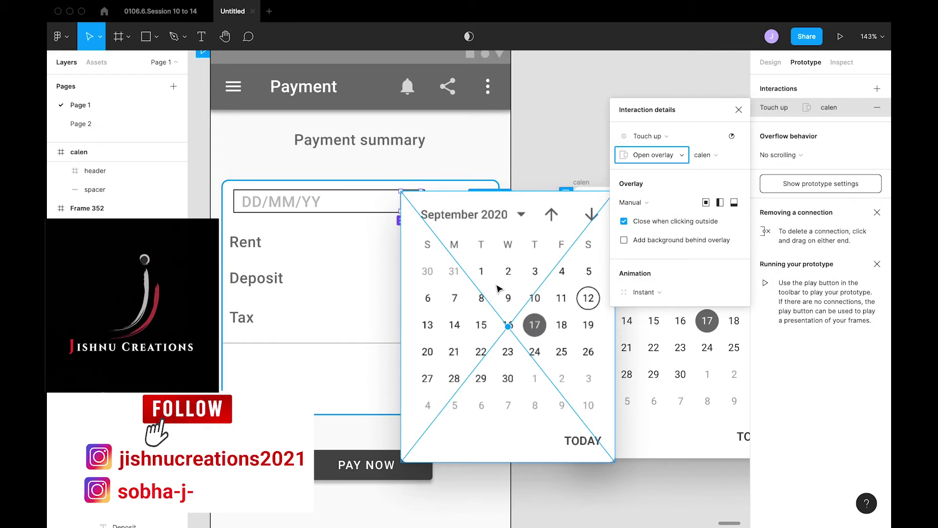
pyautogui.click(633, 202)
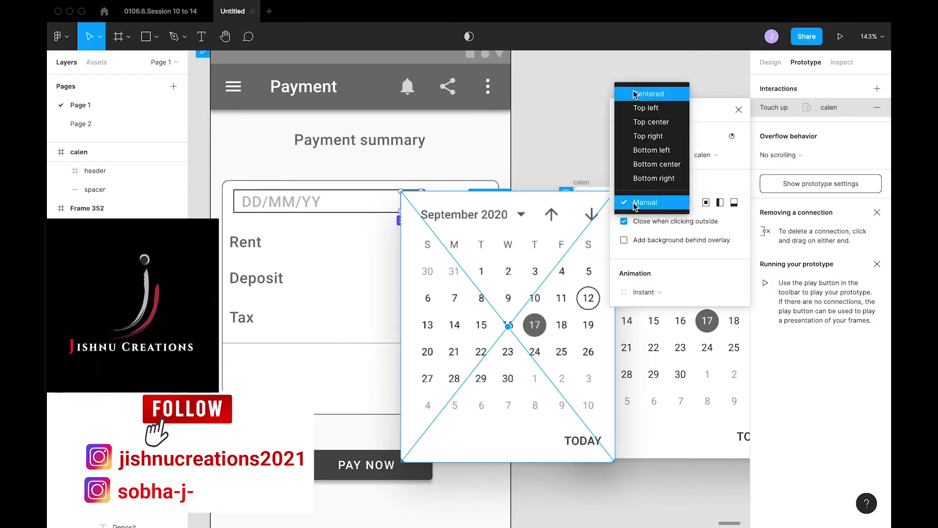
pyautogui.click(724, 252)
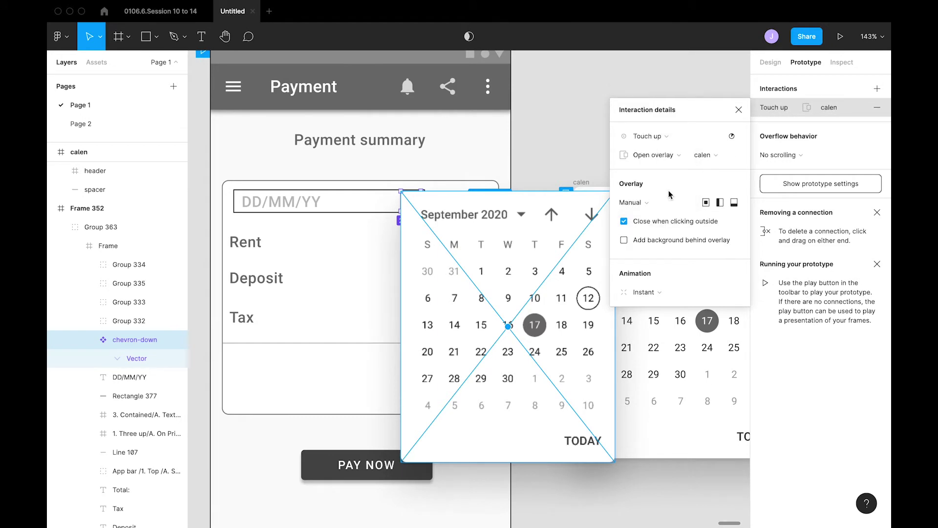
pyautogui.click(648, 206)
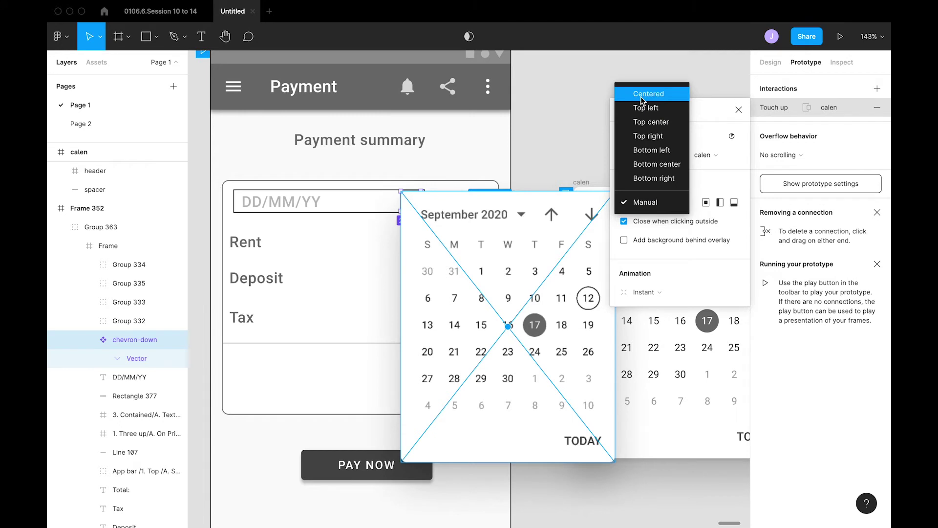
pyautogui.click(643, 95)
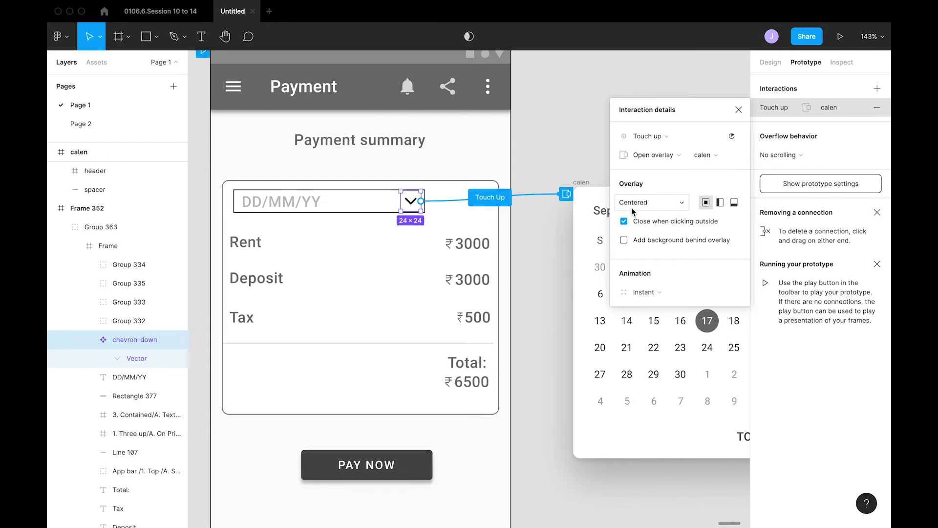
# Anchor the calen overlay at Top right and launch the prototype preview
pyautogui.click(650, 203)
pyautogui.click(649, 202)
pyautogui.click(650, 202)
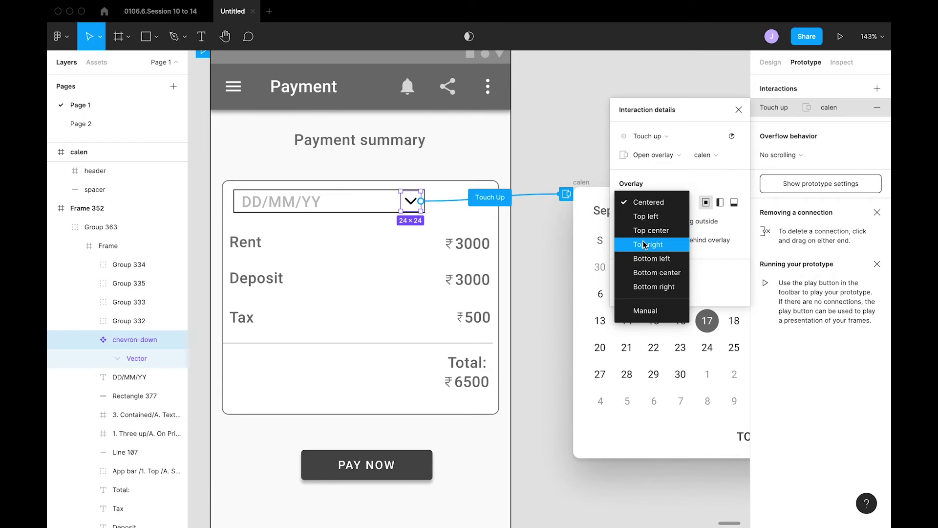
pyautogui.click(644, 245)
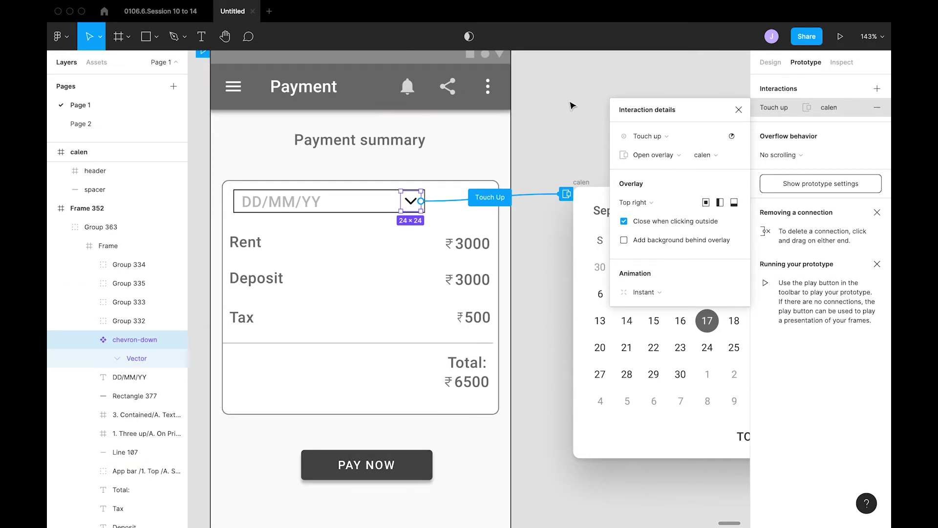
pyautogui.click(839, 36)
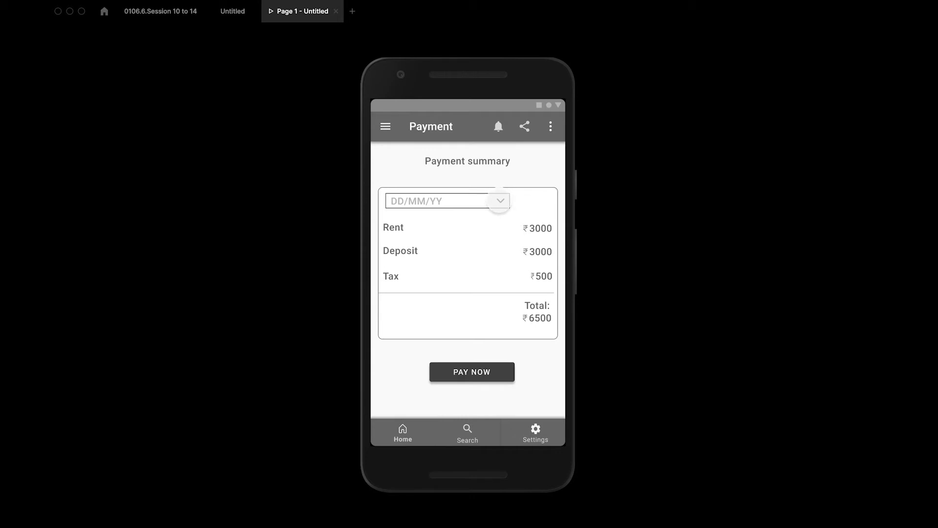
# Test the date chevron's calendar overlay in the preview, then go back to the editor
pyautogui.click(499, 200)
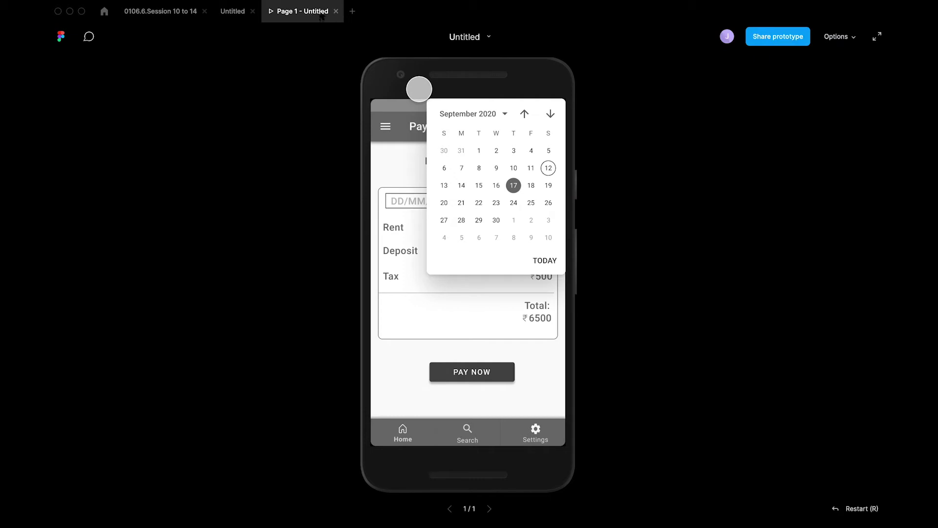
pyautogui.click(224, 13)
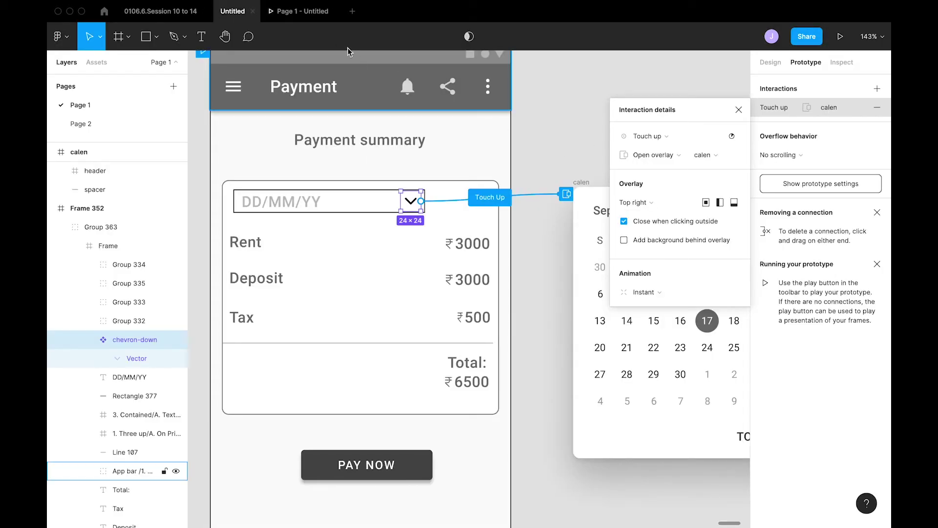
pyautogui.click(321, 18)
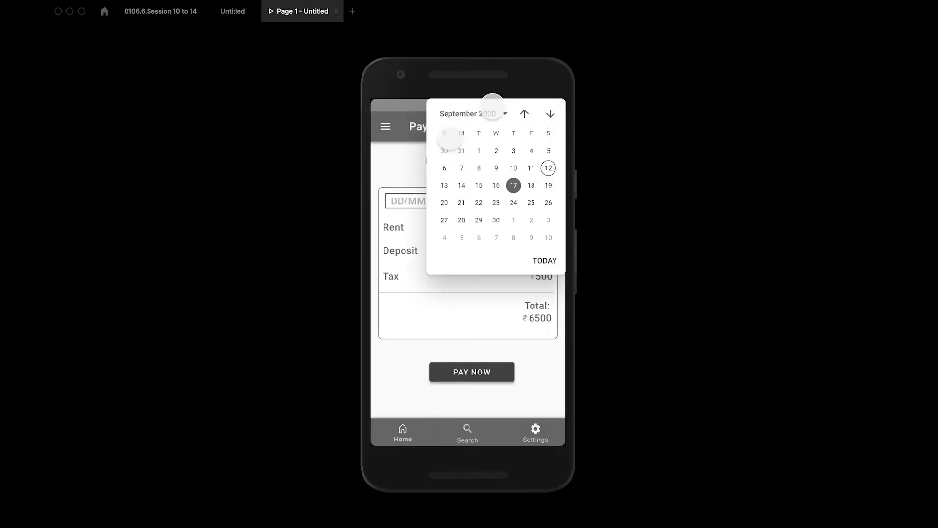
pyautogui.click(233, 10)
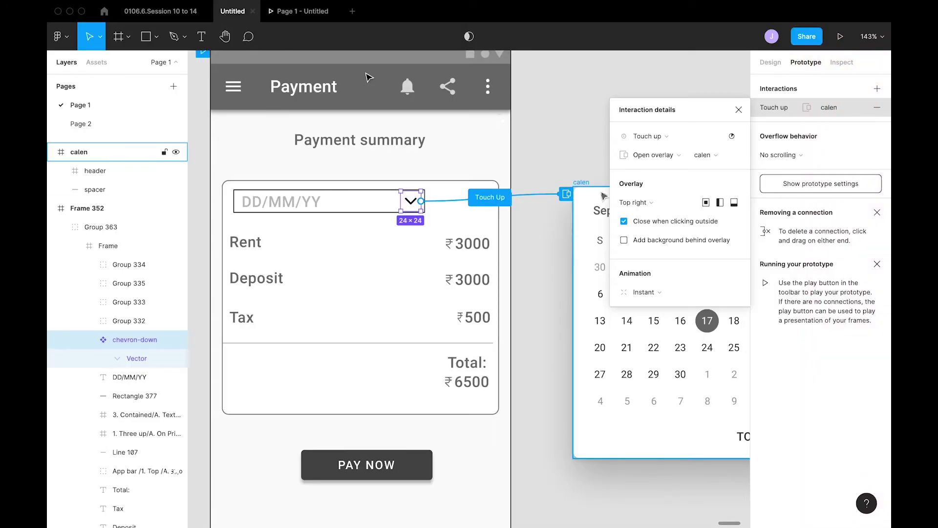
# Set the calen overlay to Manual, place it just below the date field, and preview it
pyautogui.click(631, 204)
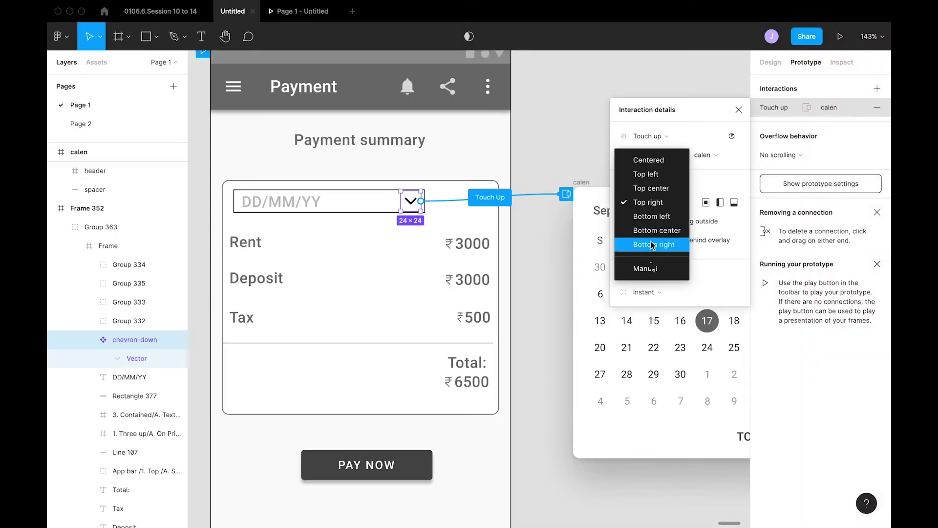
pyautogui.click(646, 269)
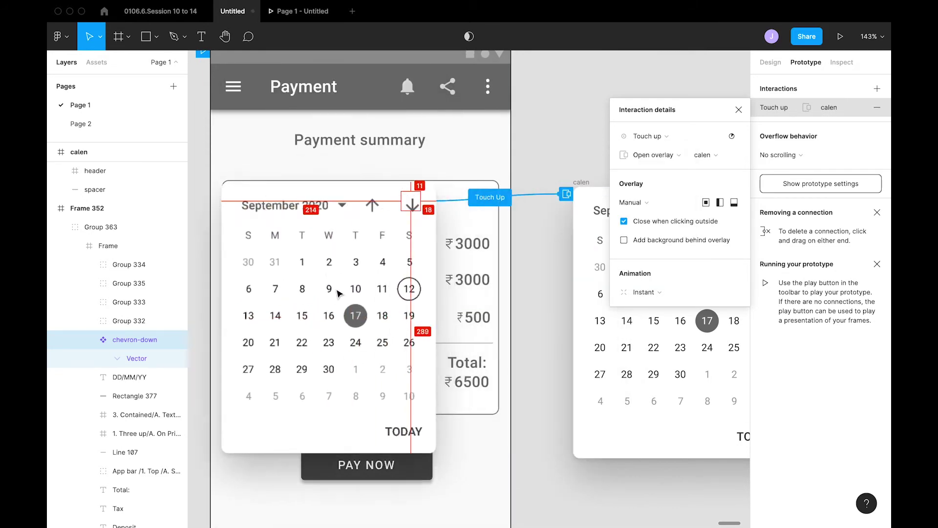
pyautogui.moveTo(501, 308); pyautogui.dragTo(389, 306)
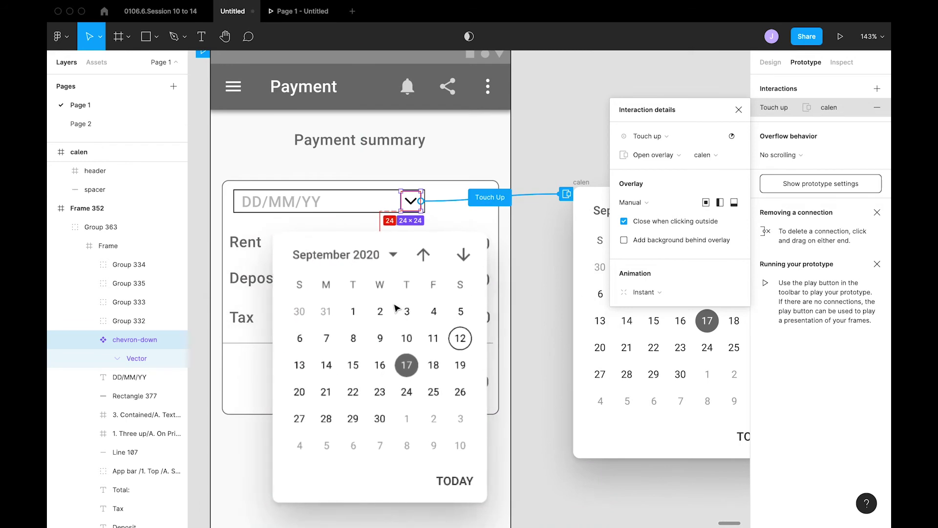
pyautogui.moveTo(388, 306); pyautogui.dragTo(352, 311)
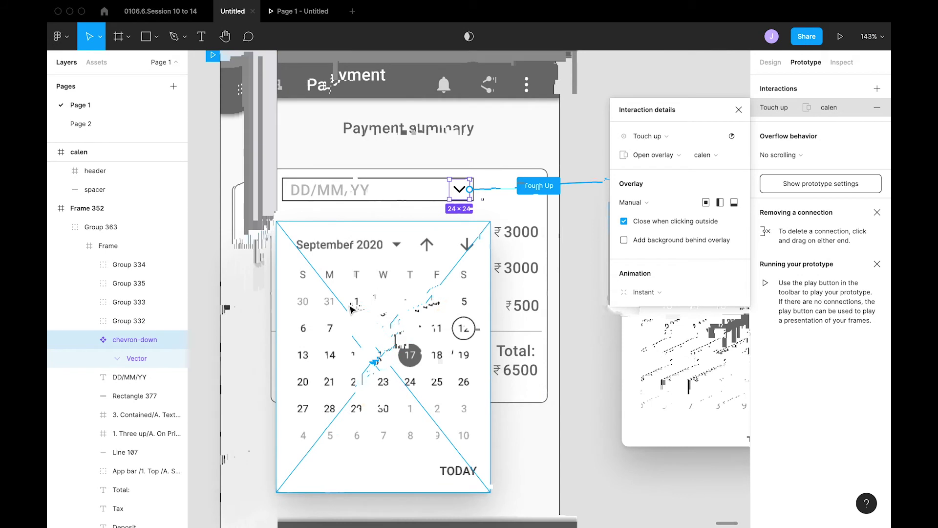
pyautogui.moveTo(380, 287)
pyautogui.mouseDown()
pyautogui.moveTo(381, 308)
pyautogui.moveTo(381, 287)
pyautogui.mouseUp()
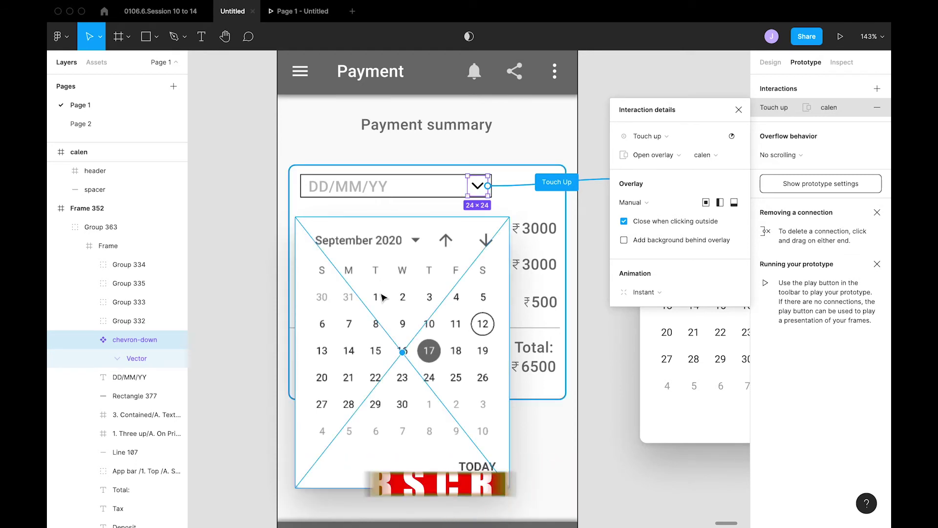
pyautogui.click(281, 12)
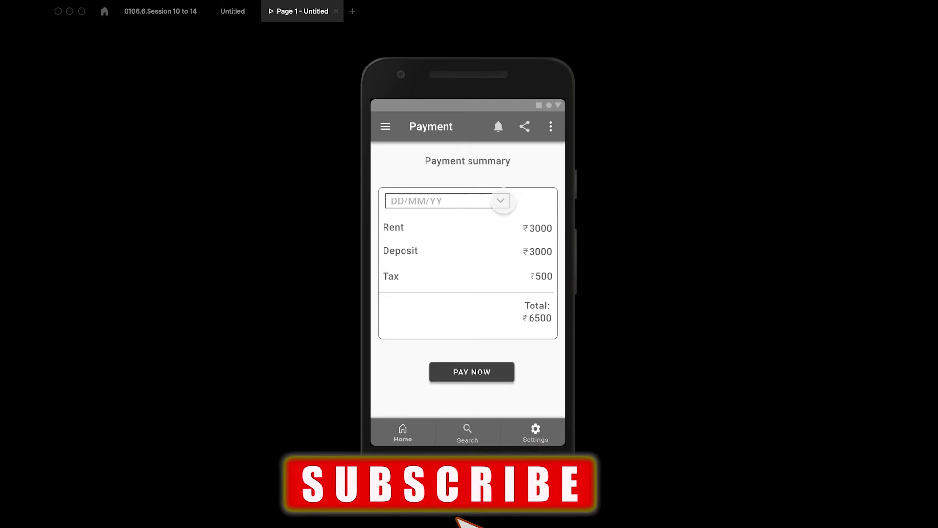
# In the preview, open the calendar from the date chevron, pick 17, and return to the editor
pyautogui.click(501, 201)
pyautogui.click(501, 201)
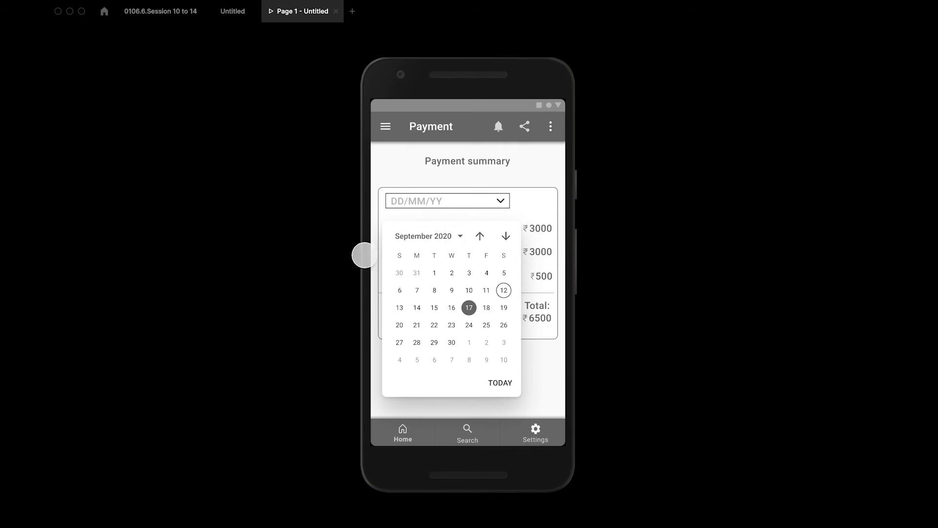
pyautogui.click(469, 308)
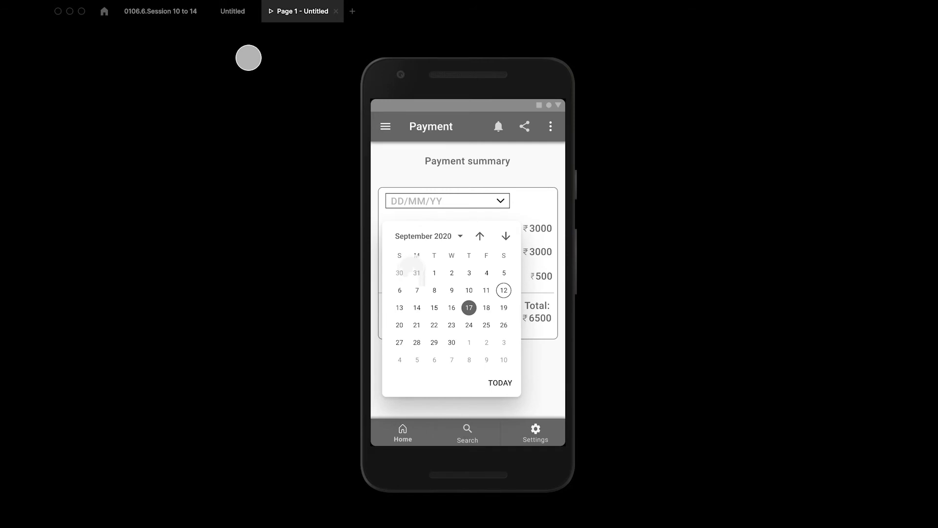
pyautogui.click(233, 11)
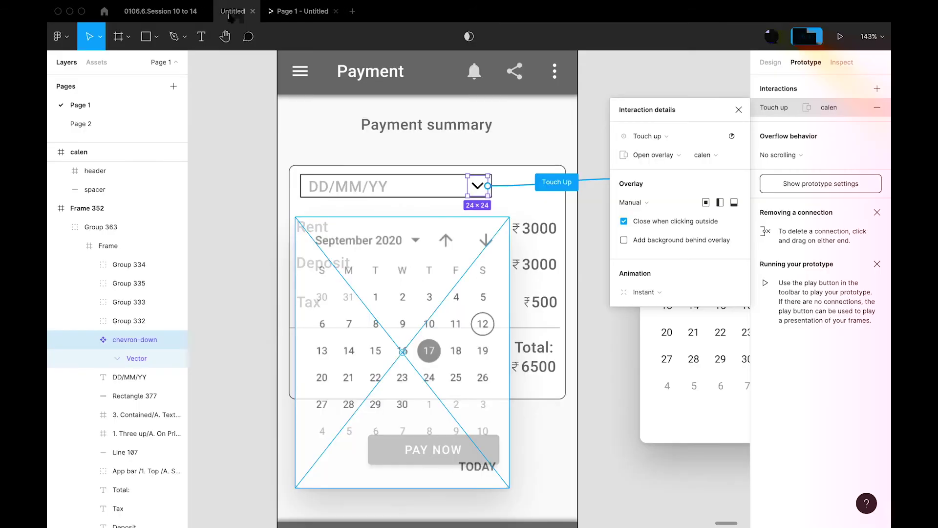
pyautogui.click(649, 211)
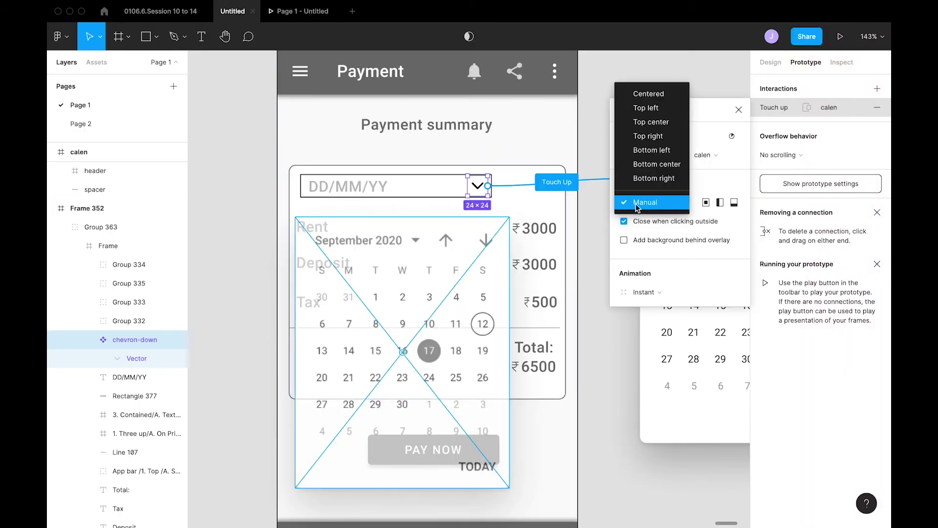
pyautogui.click(715, 217)
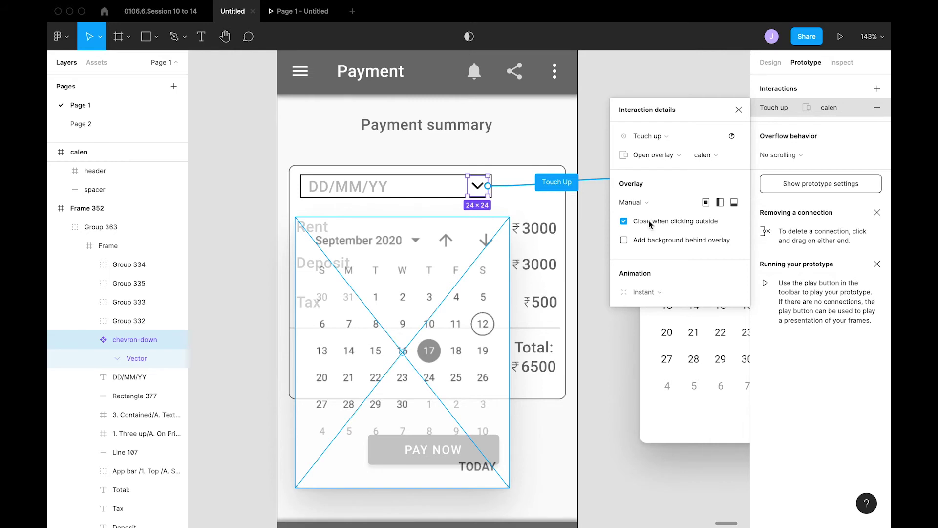
pyautogui.click(640, 204)
pyautogui.click(640, 202)
pyautogui.click(640, 202)
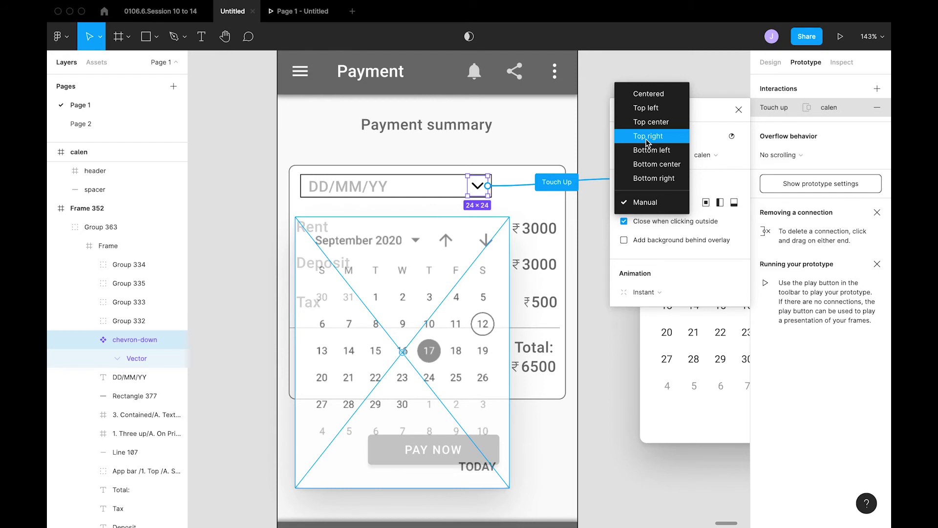
pyautogui.click(645, 203)
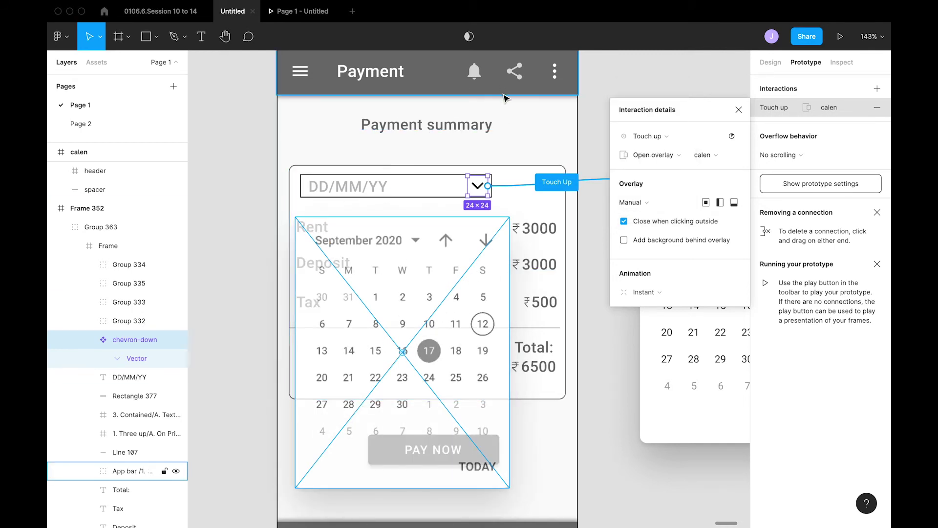
pyautogui.scroll(-5, 410, 165)
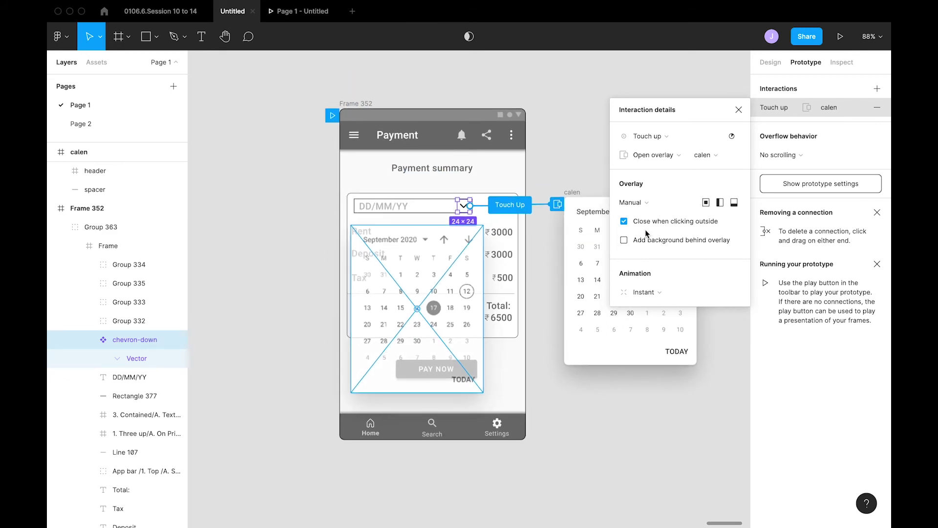
pyautogui.scroll(5, 501, 211)
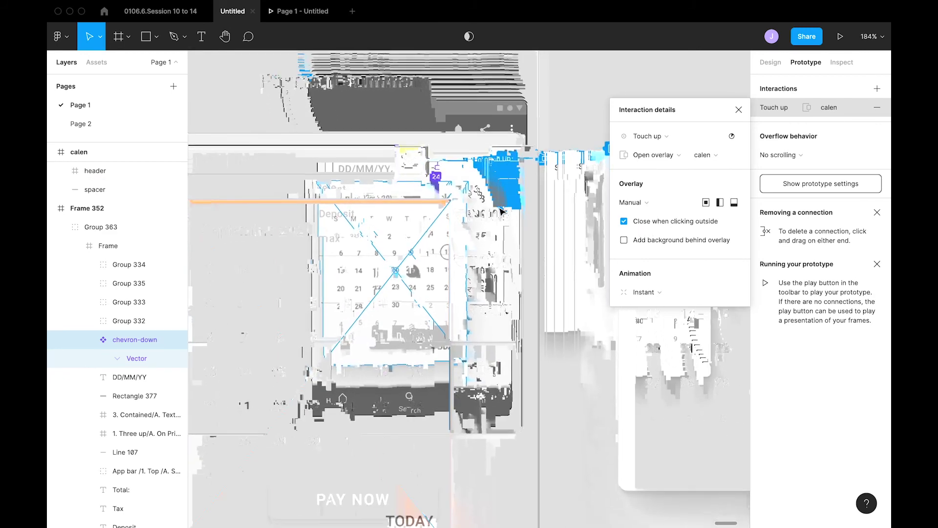
pyautogui.scroll(-2, 501, 212)
pyautogui.scroll(-1, 501, 211)
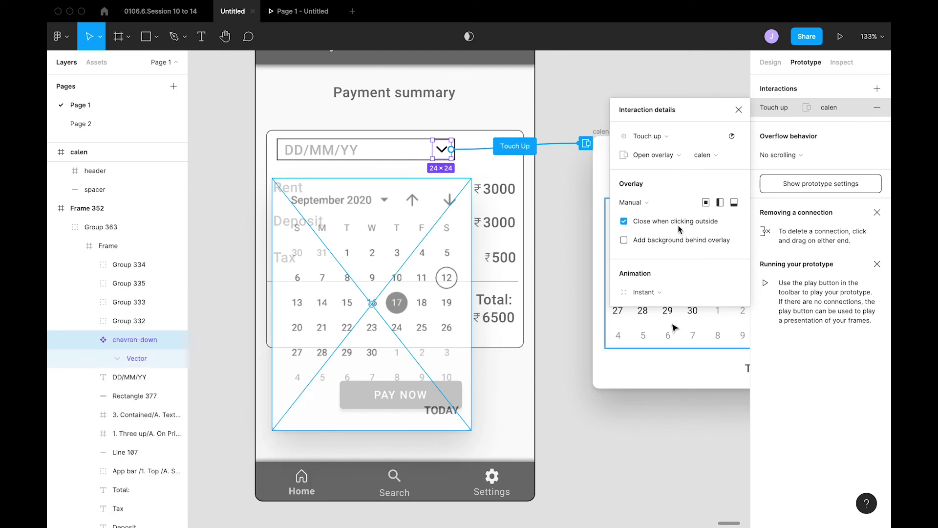
# Confirm the interaction keeps the Touch up trigger and Open overlay action
pyautogui.click(662, 137)
pyautogui.click(655, 137)
pyautogui.click(652, 138)
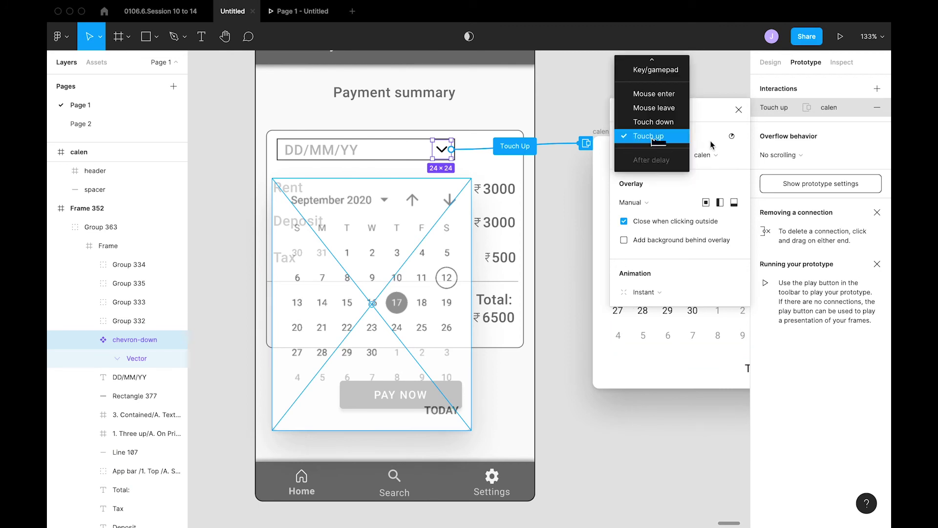
pyautogui.click(711, 140)
pyautogui.click(682, 150)
pyautogui.click(681, 155)
pyautogui.click(667, 156)
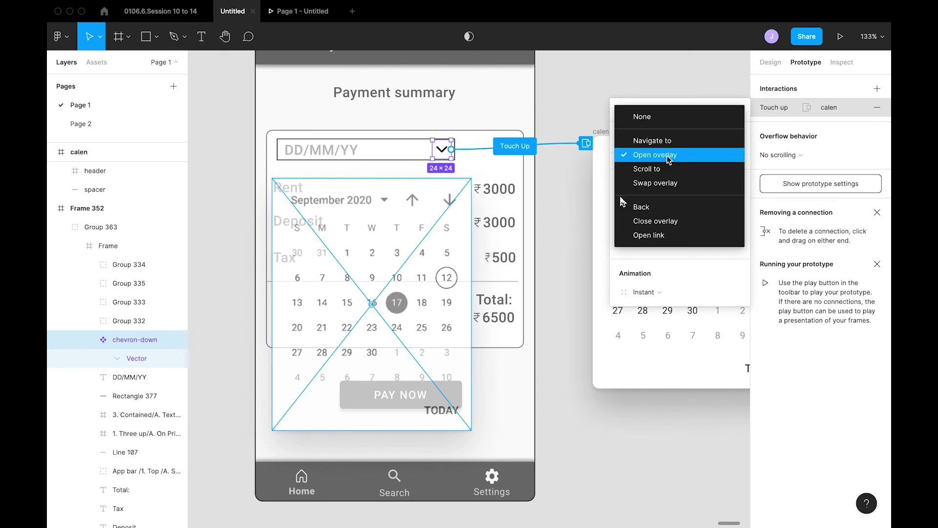
pyautogui.click(625, 152)
pyautogui.click(652, 154)
pyautogui.click(655, 154)
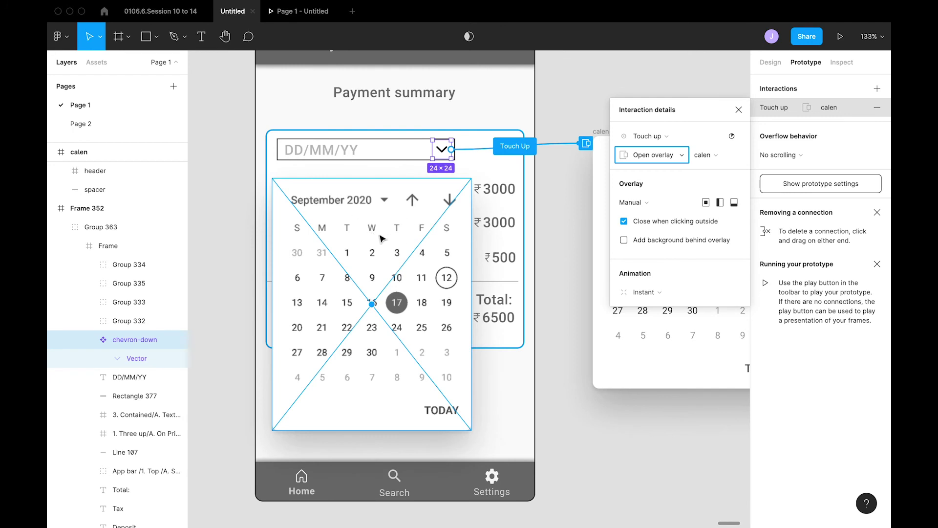
# Keep the overlay's Manual position and bring up the prototype preview
pyautogui.click(627, 204)
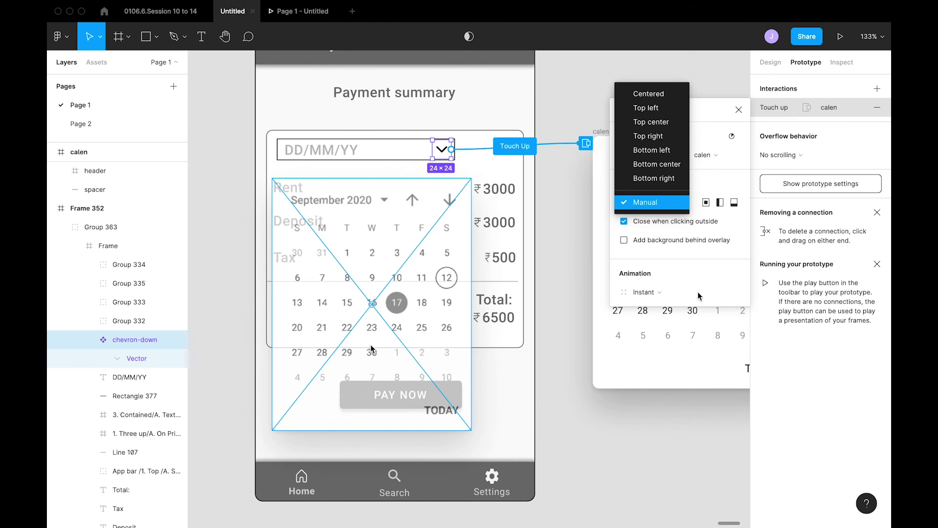
pyautogui.click(708, 271)
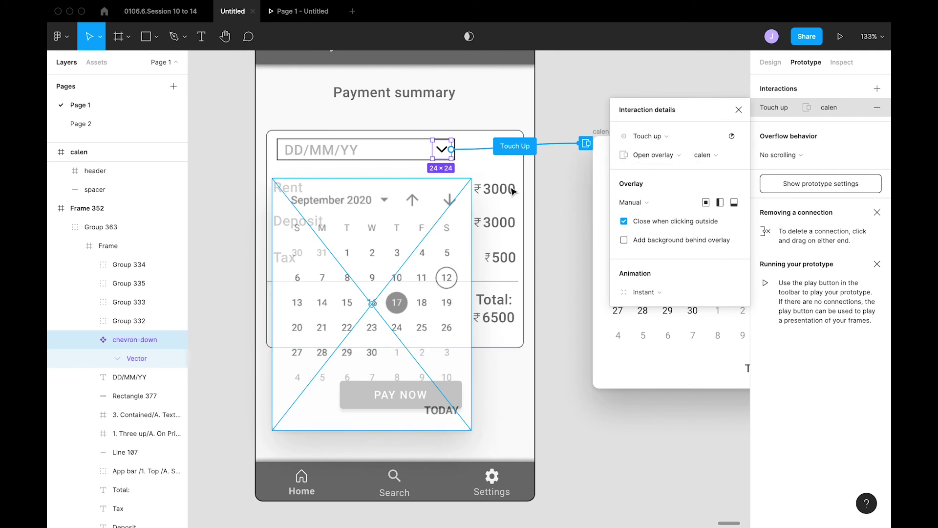
pyautogui.scroll(-5, 513, 190)
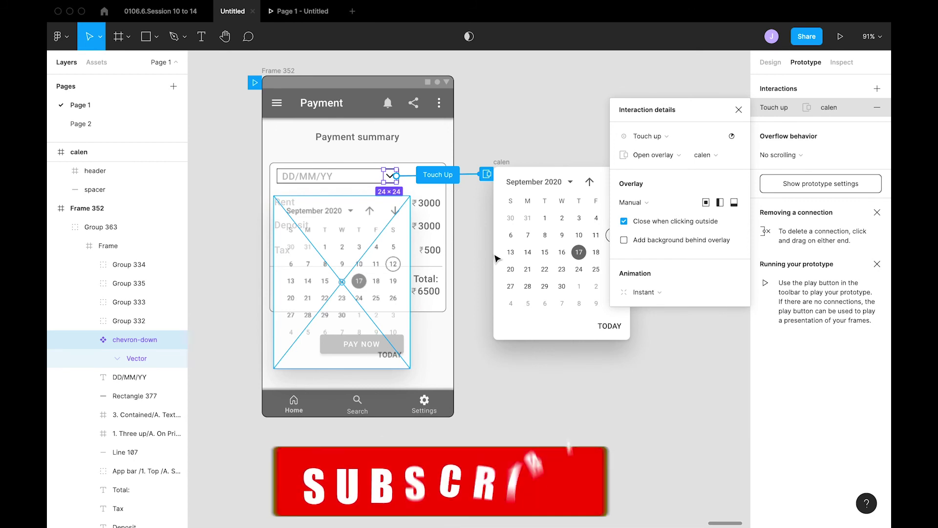
pyautogui.scroll(2, 496, 257)
pyautogui.hscroll(-1, 497, 258)
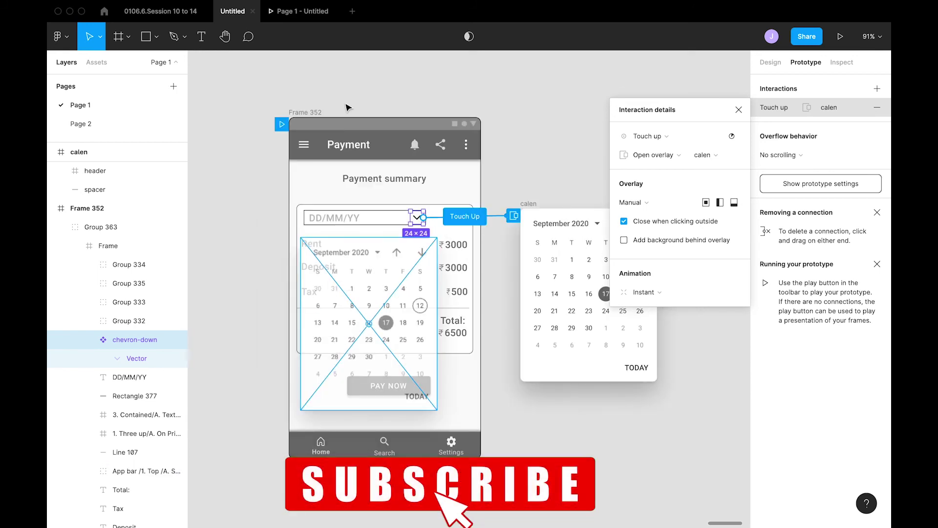
pyautogui.click(295, 15)
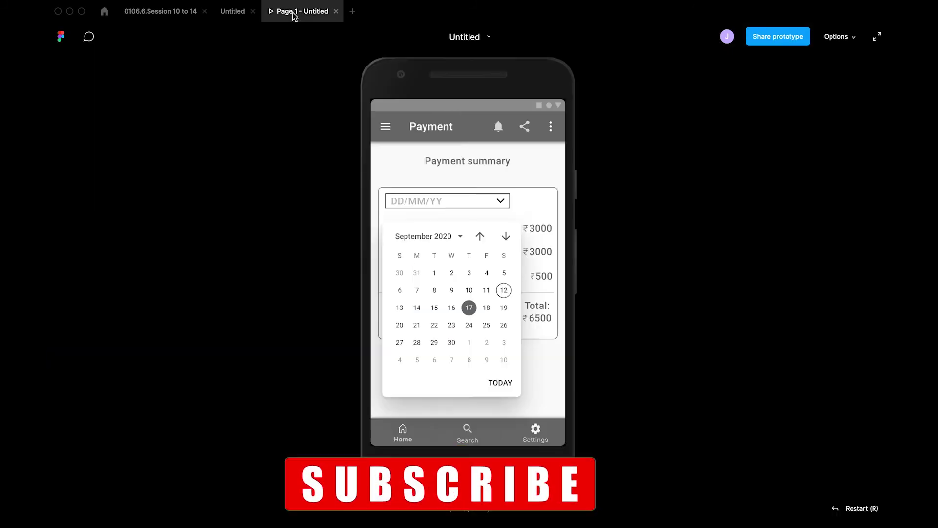
# Restart the prototype, open the calendar from the date chevron, and close it by tapping outside
pyautogui.click(835, 511)
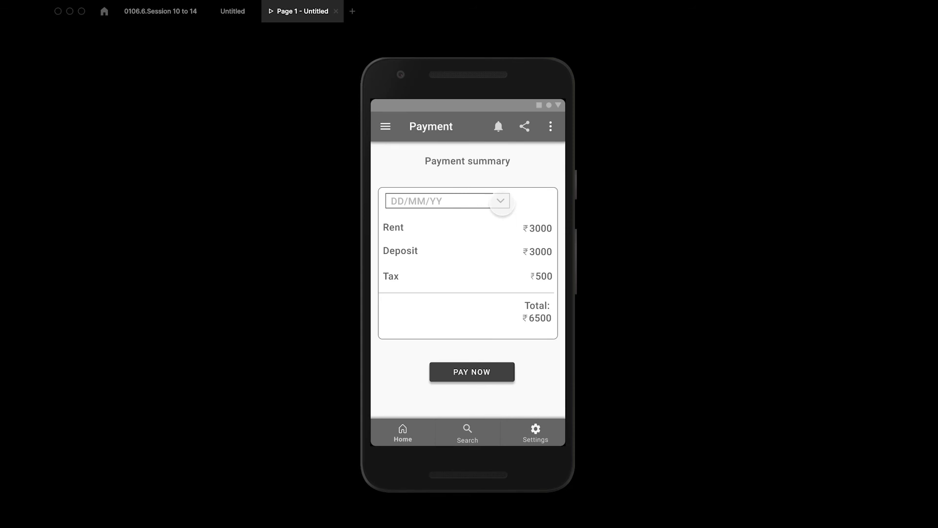
pyautogui.click(501, 202)
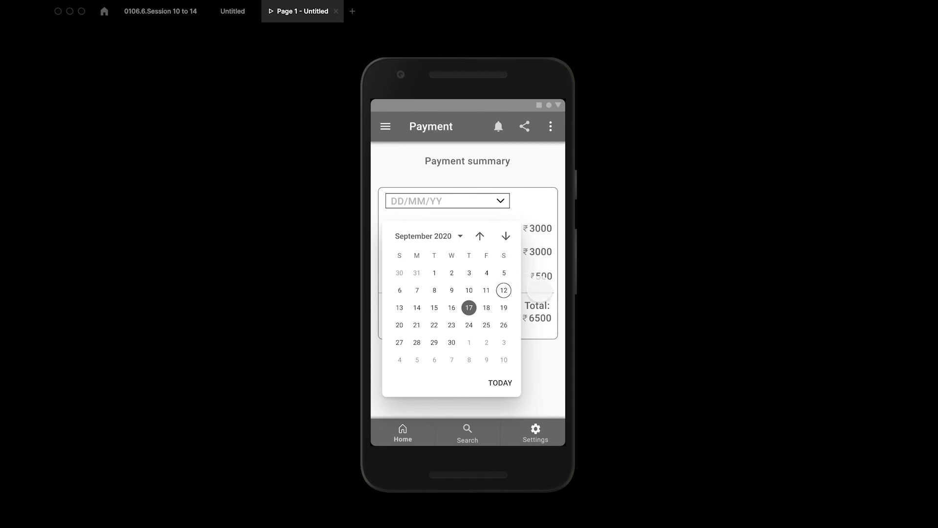
pyautogui.click(540, 289)
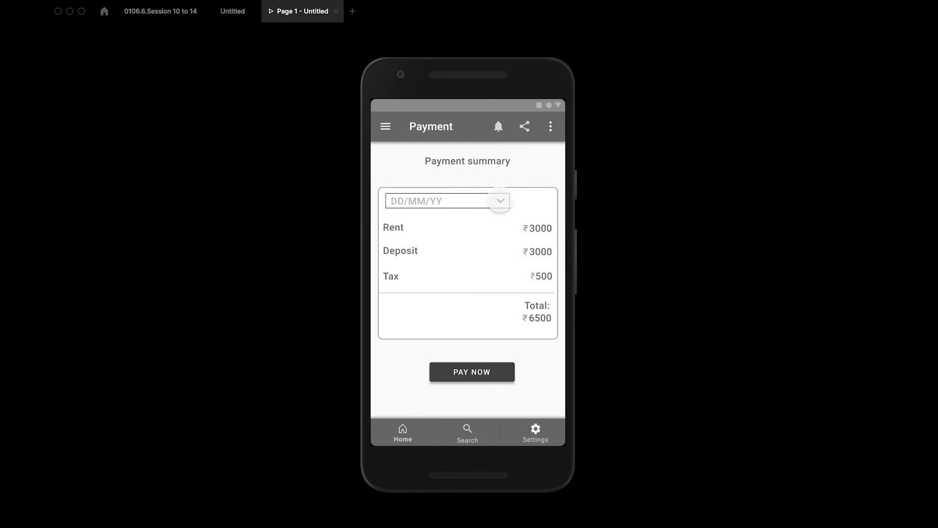
# Repeat the calendar open-and-dismiss check, then go back to the Untitled editor tab
pyautogui.click(500, 201)
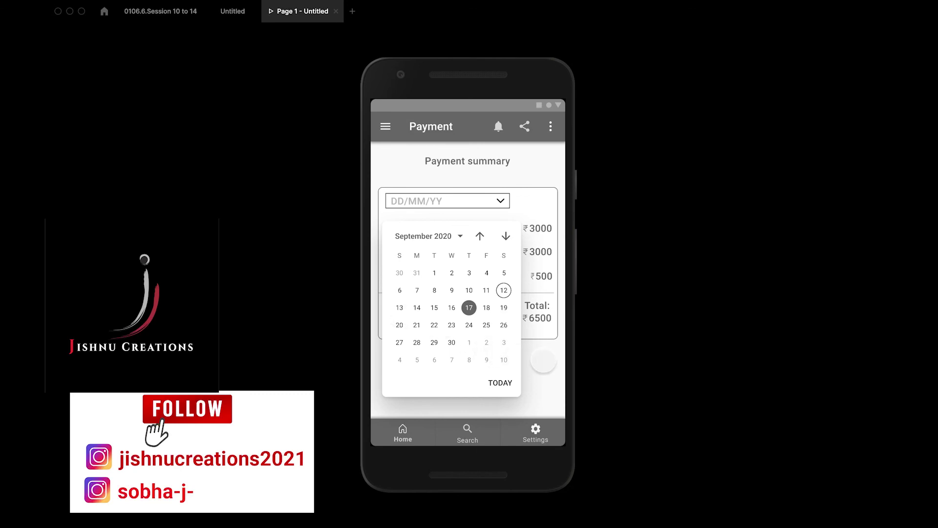
pyautogui.click(543, 361)
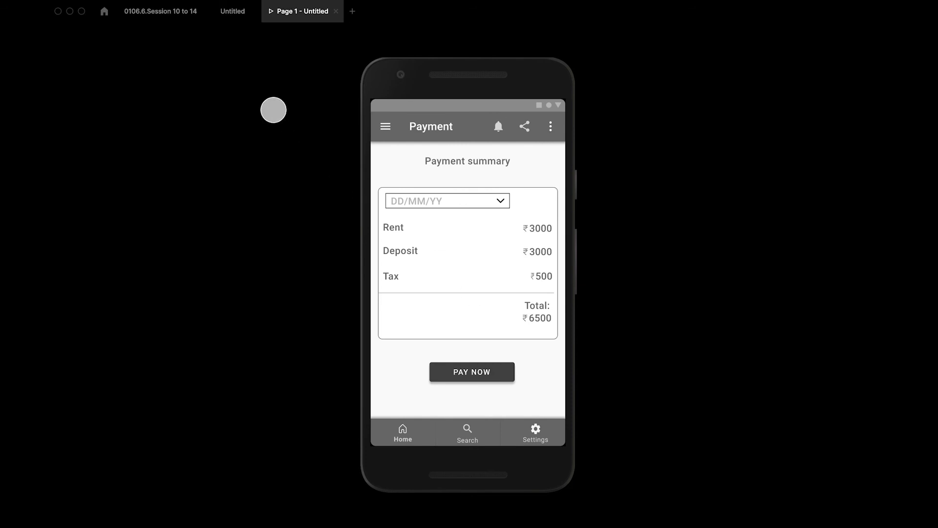
pyautogui.click(233, 11)
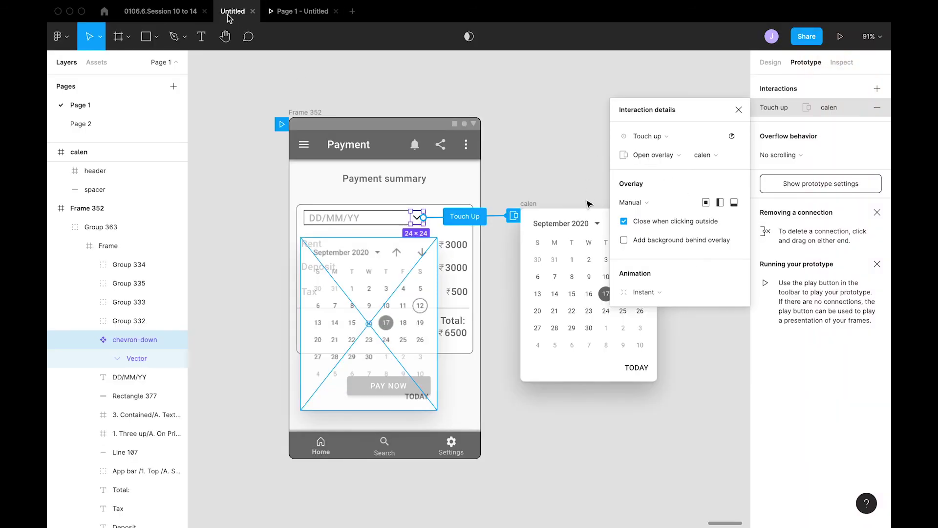